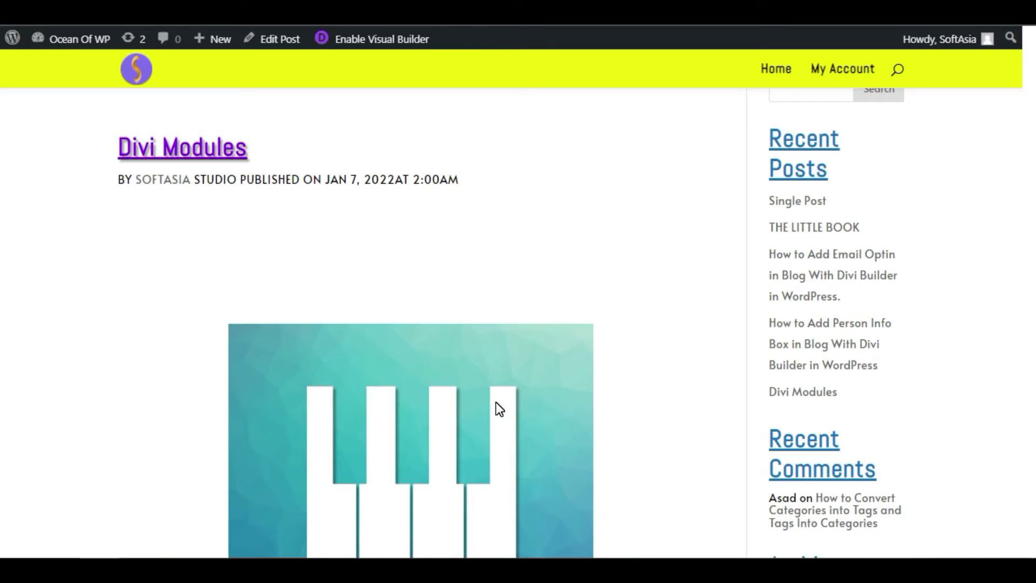
Step: Highlight the byline's publish date and time, then go to the admin Dashboard via the site name
{"action": "left_click_drag", "start_coordinate": [458, 179], "coordinate": [341, 185]}
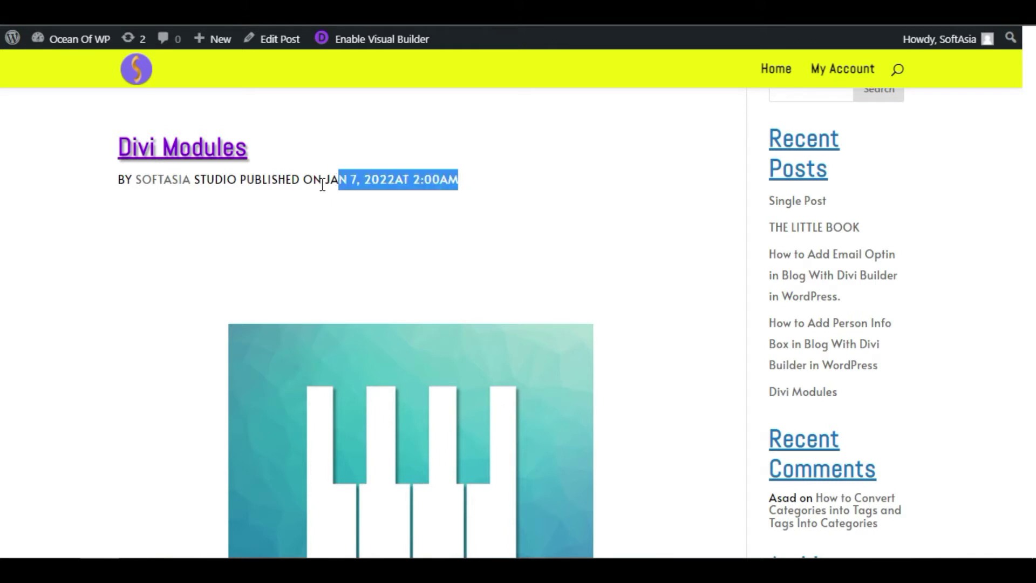
{"action": "left_click", "coordinate": [479, 190]}
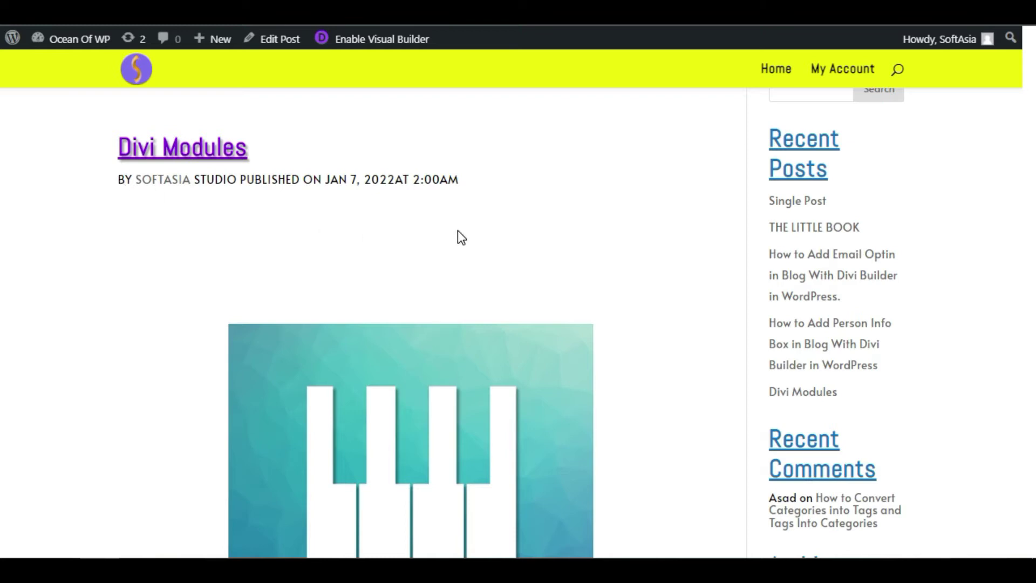
{"action": "mouse_move", "coordinate": [75, 41]}
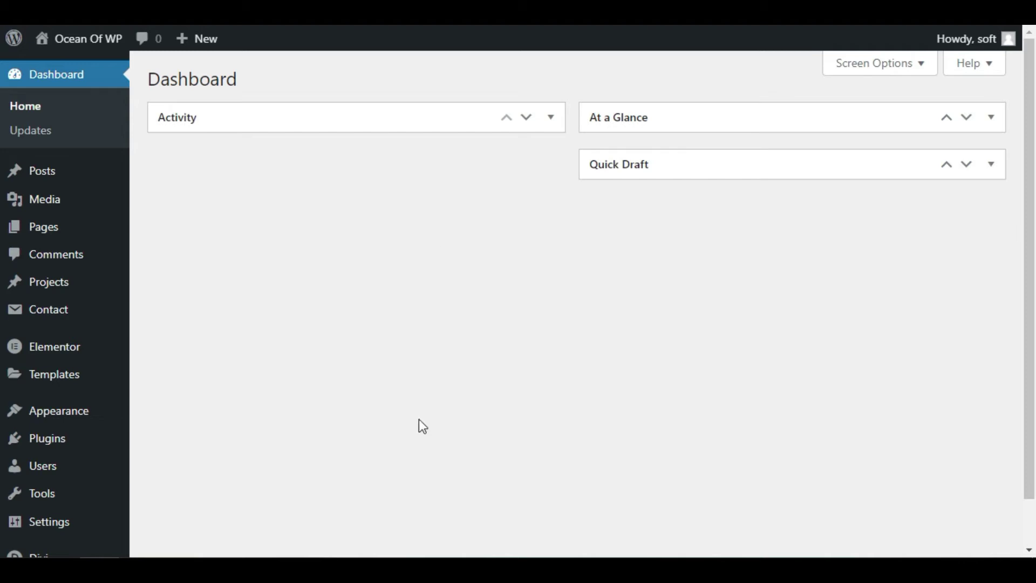
Step: Install and activate the Battle Suit for Divi plugin from Plugins > Add New
{"action": "mouse_move", "coordinate": [14, 438]}
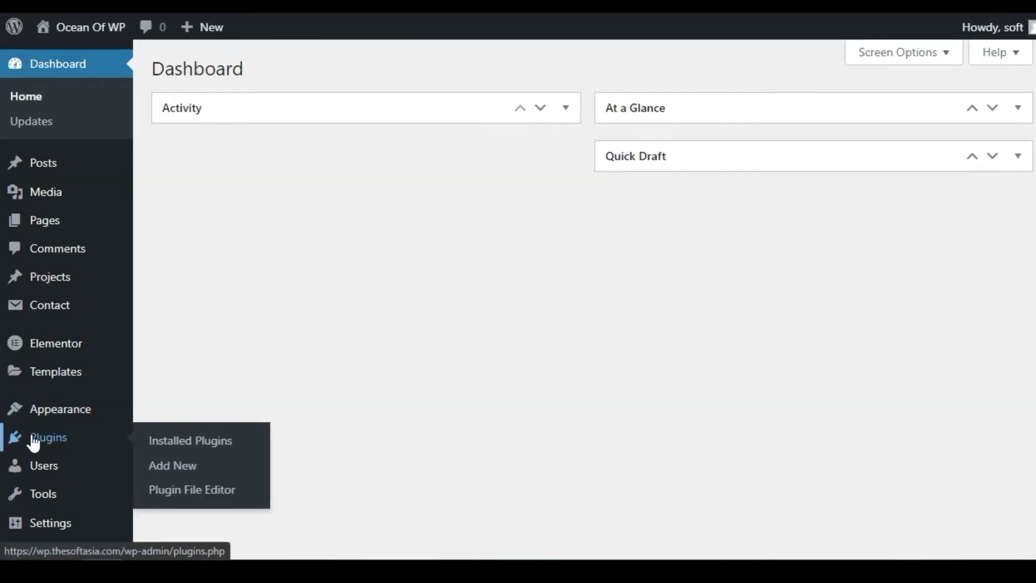
{"action": "left_click", "coordinate": [259, 465]}
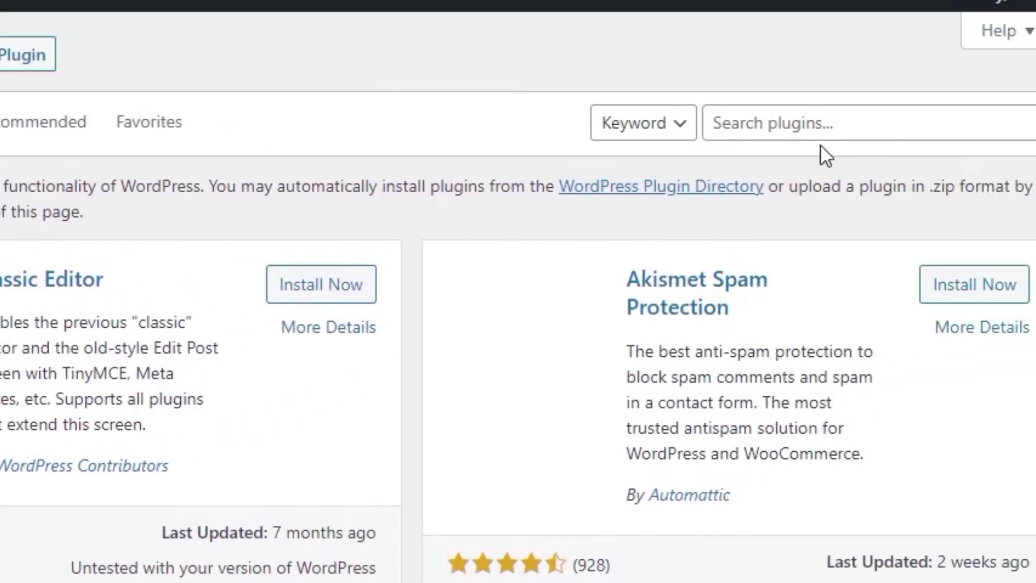
{"action": "left_click", "coordinate": [745, 153]}
{"action": "type", "text": "Battle Suit for Divi"}
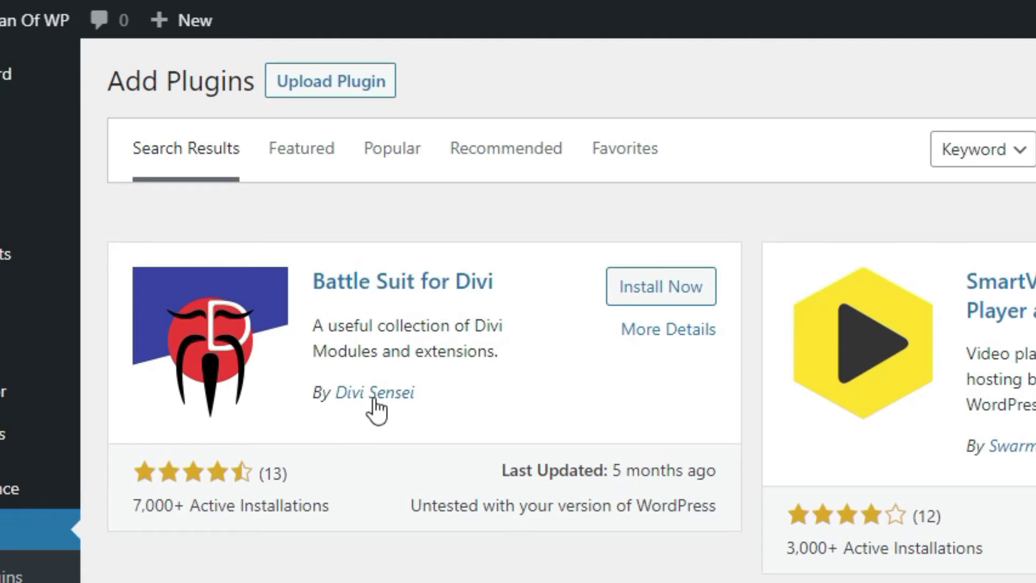
{"action": "left_click", "coordinate": [648, 289]}
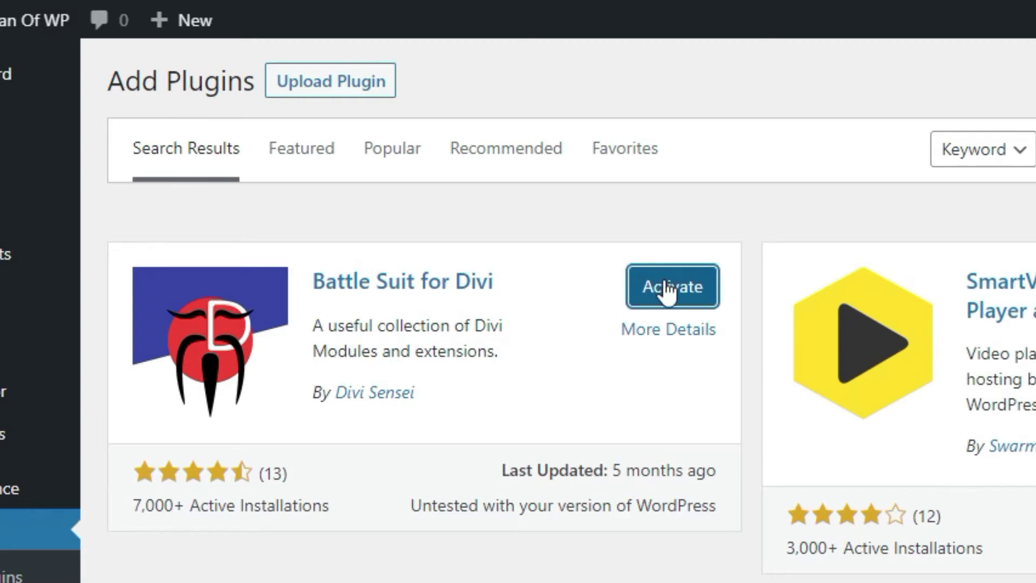
{"action": "left_click", "coordinate": [669, 289]}
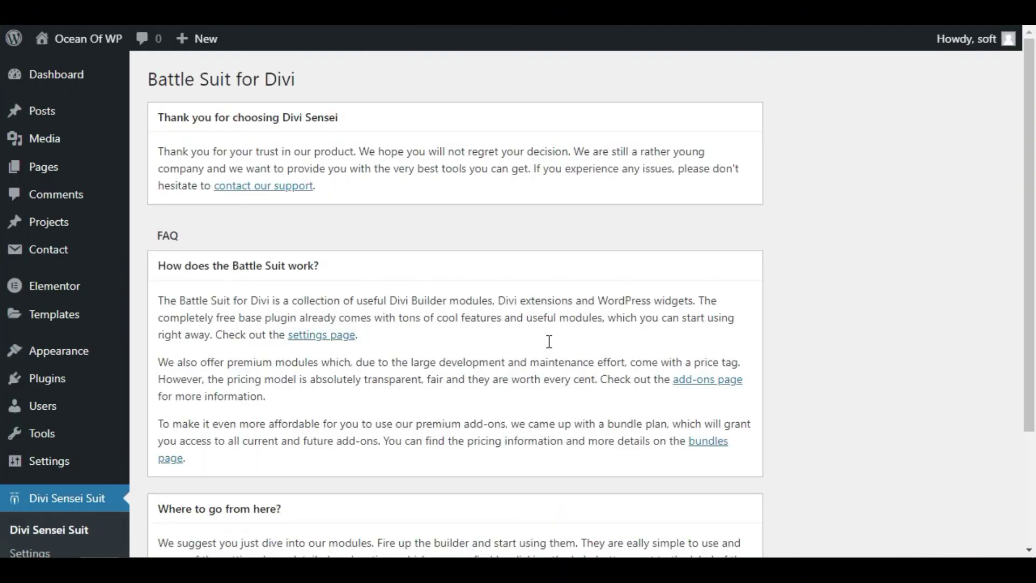
Step: Look over the Divi Sensei Suit welcome page, then return to the Dashboard
{"action": "scroll", "coordinate": [514, 335], "scroll_direction": "down", "scroll_amount": 3}
{"action": "scroll", "coordinate": [348, 394], "scroll_direction": "up", "scroll_amount": 3}
{"action": "left_click", "coordinate": [95, 78]}
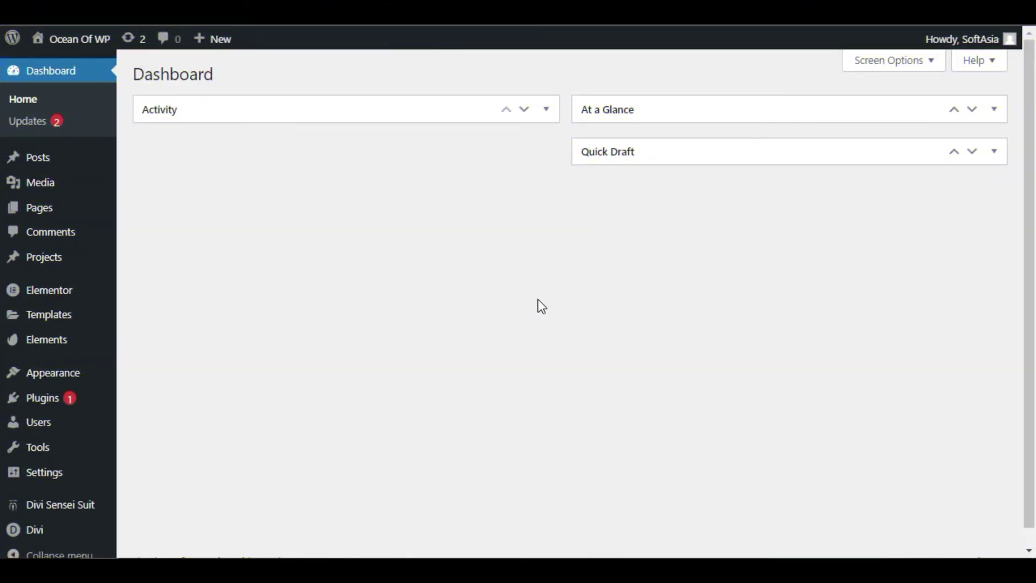
Step: From All Posts, open 'How to Convert Categories into Tags and Tags Into Categories' with Divi
{"action": "mouse_move", "coordinate": [81, 167]}
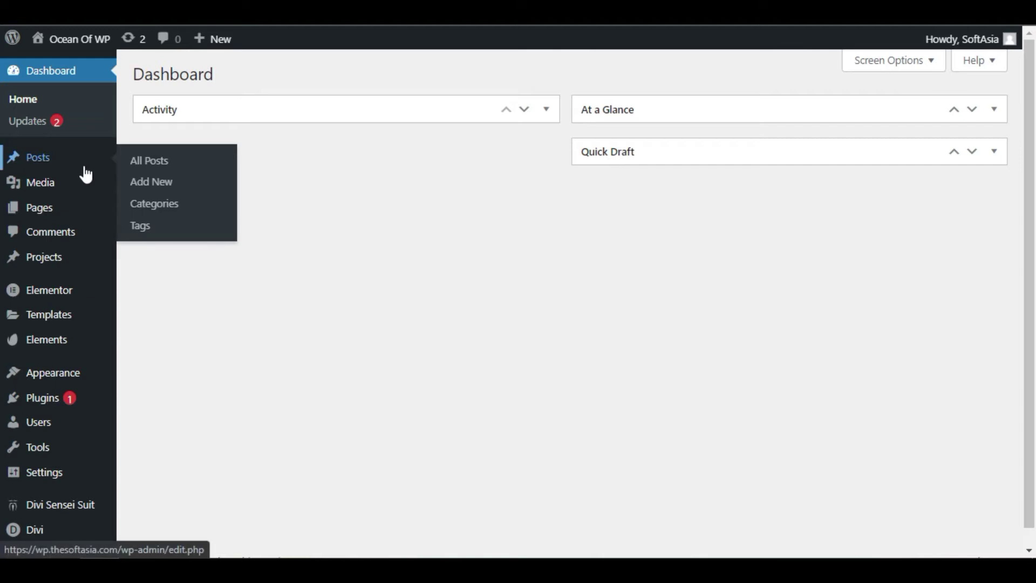
{"action": "left_click", "coordinate": [164, 161]}
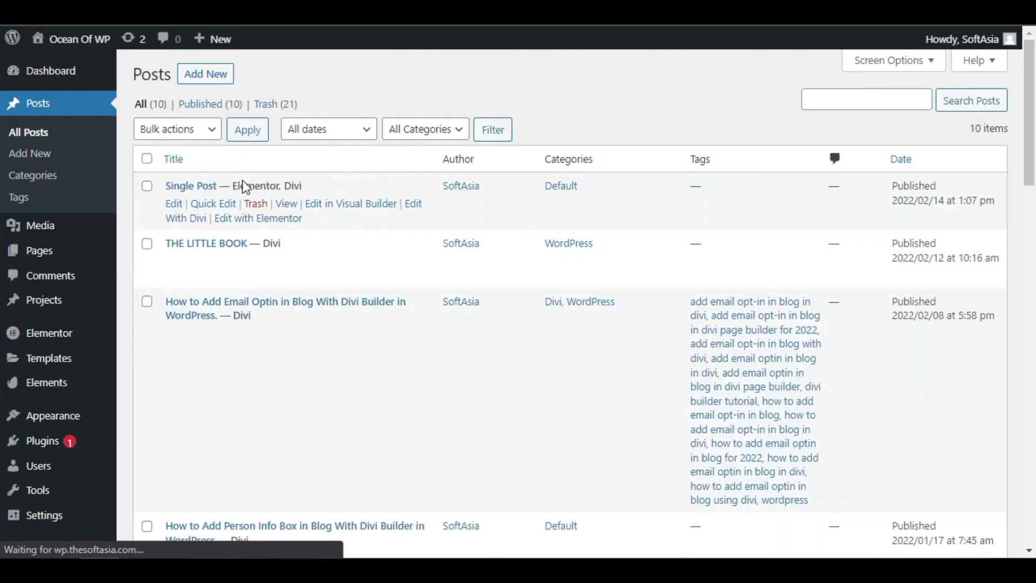
{"action": "scroll", "coordinate": [243, 183], "scroll_direction": "down", "scroll_amount": 3}
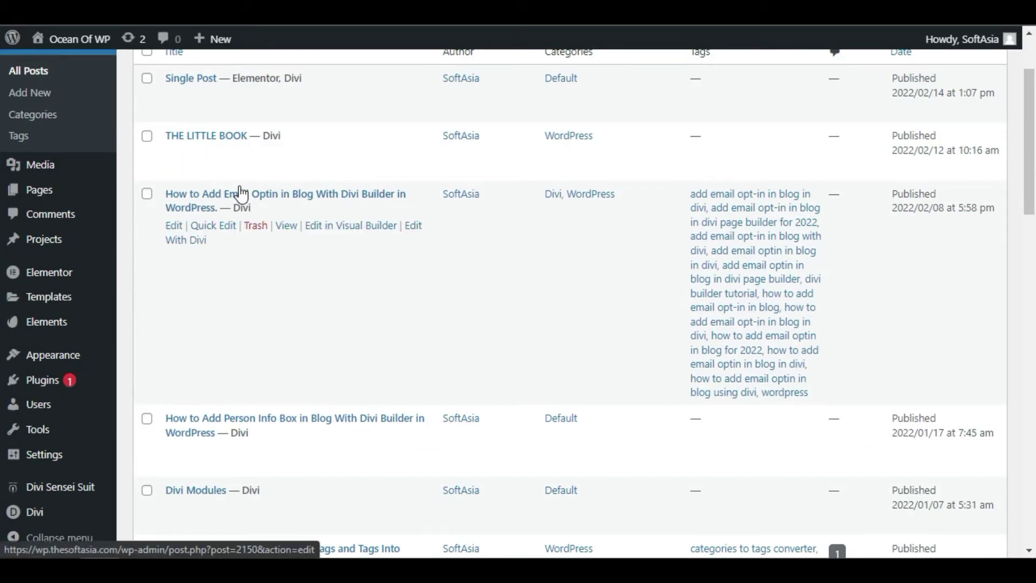
{"action": "scroll", "coordinate": [240, 195], "scroll_direction": "down", "scroll_amount": 10}
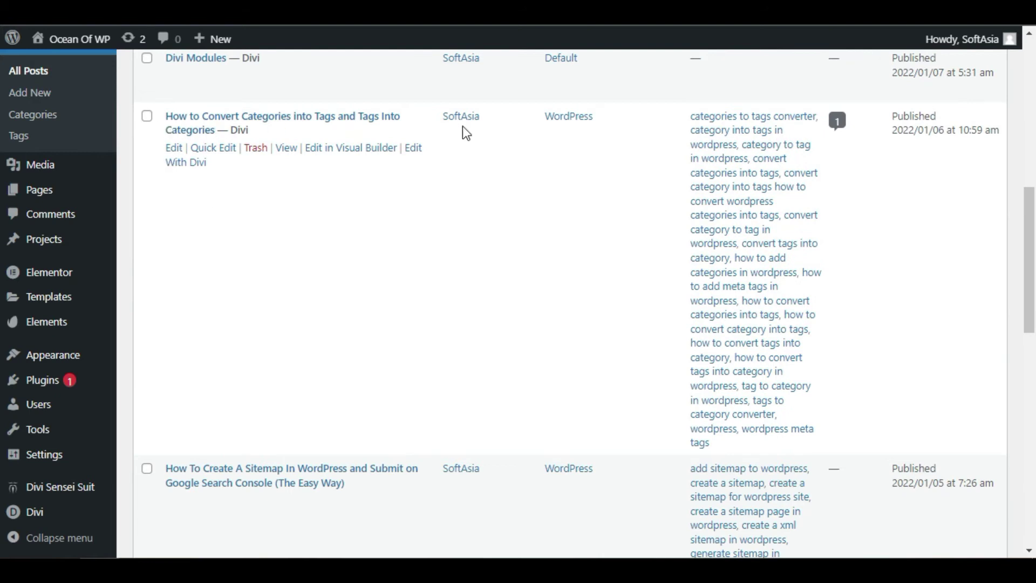
{"action": "left_click", "coordinate": [195, 163]}
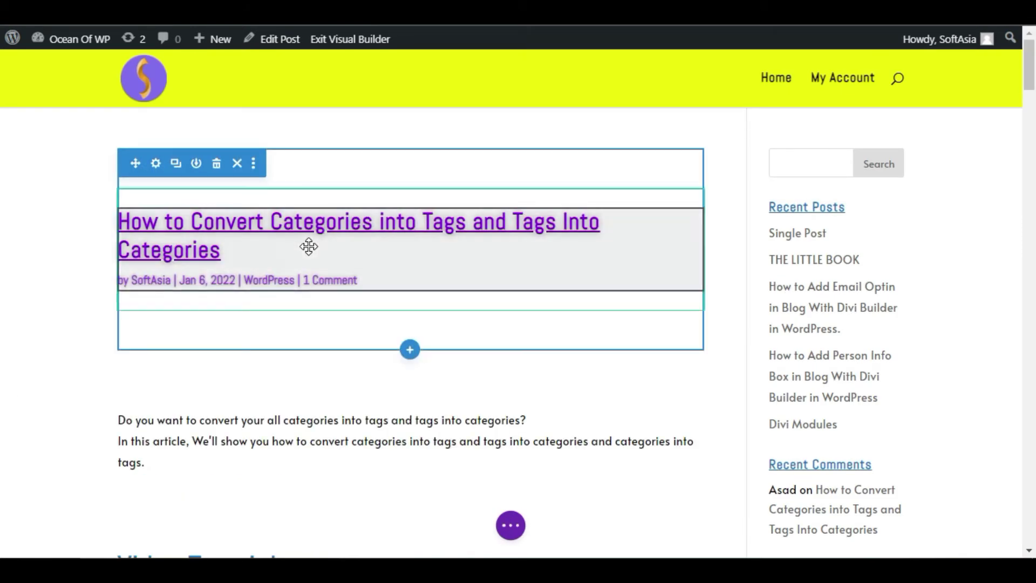
Step: Switch Show Meta to NO in the Post Title module's Elements settings and save
{"action": "mouse_move", "coordinate": [307, 245]}
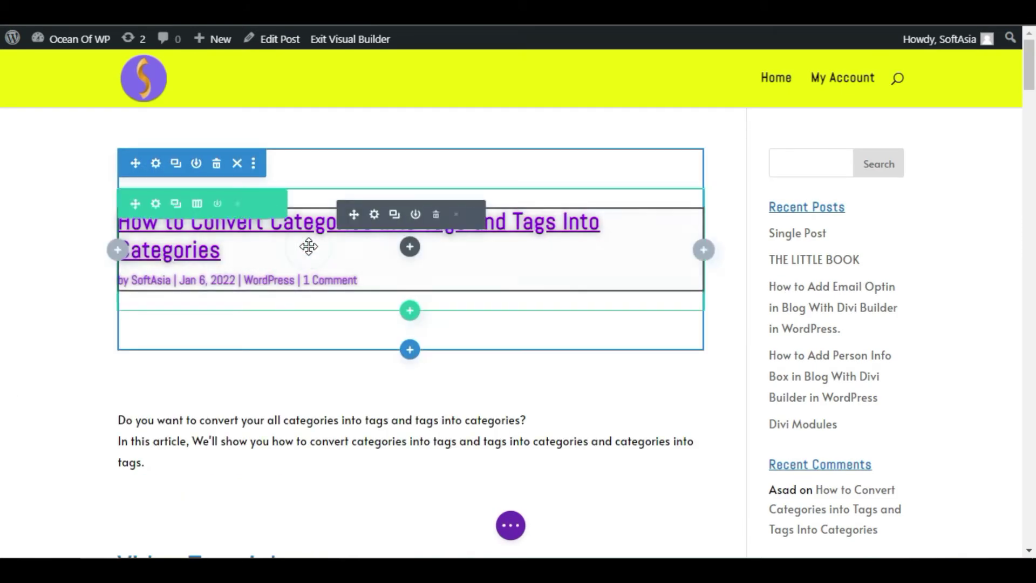
{"action": "left_click", "coordinate": [374, 216]}
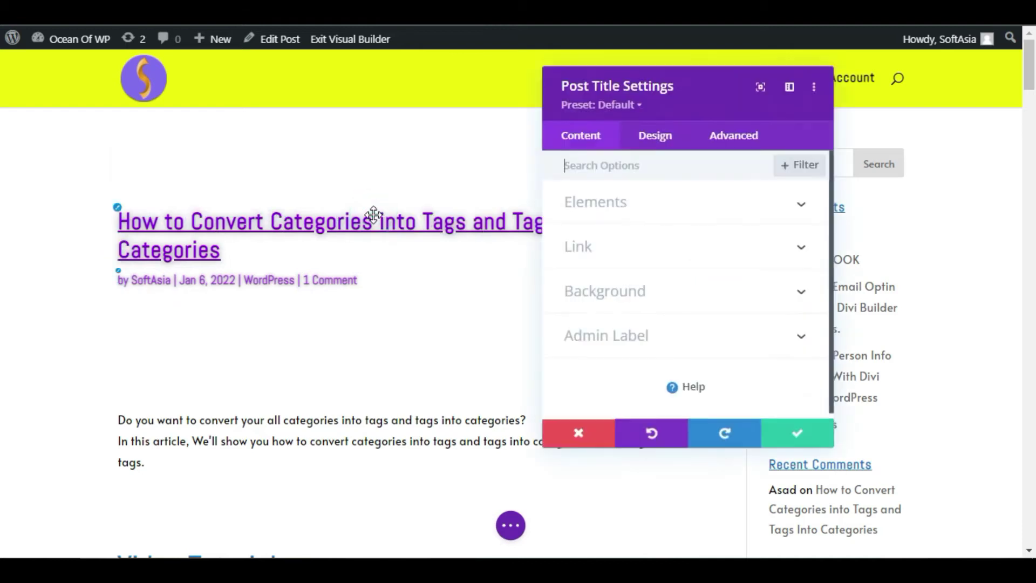
{"action": "left_click", "coordinate": [668, 213]}
{"action": "scroll", "coordinate": [672, 281], "scroll_direction": "down", "scroll_amount": 4}
{"action": "scroll", "coordinate": [672, 281], "scroll_direction": "up", "scroll_amount": 2}
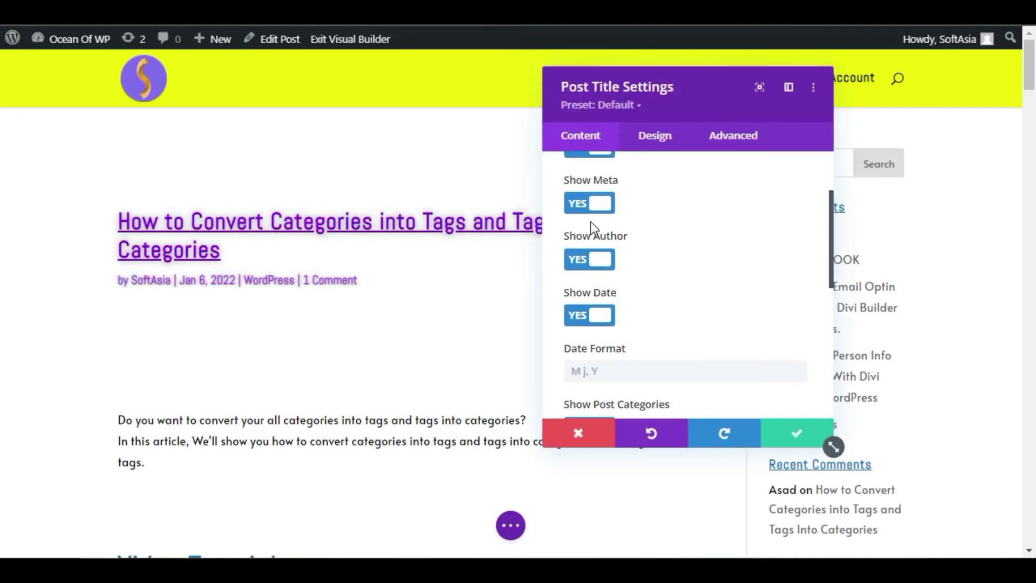
{"action": "left_click", "coordinate": [594, 204]}
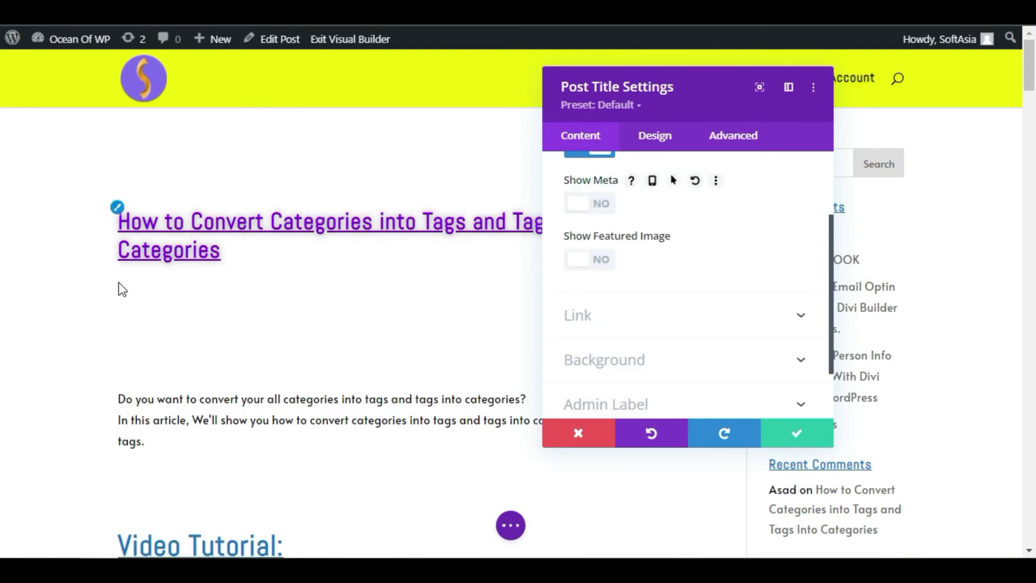
{"action": "left_click", "coordinate": [796, 441]}
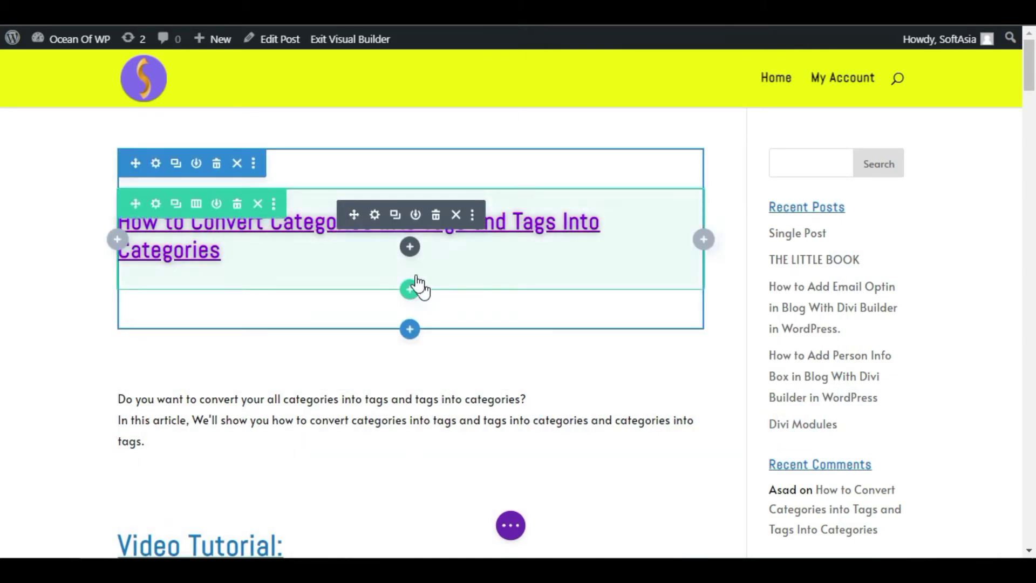
Step: Add a one-column row below the title and browse Insert Module for Sensei Post Meta
{"action": "left_click", "coordinate": [409, 289]}
{"action": "left_click", "coordinate": [323, 400]}
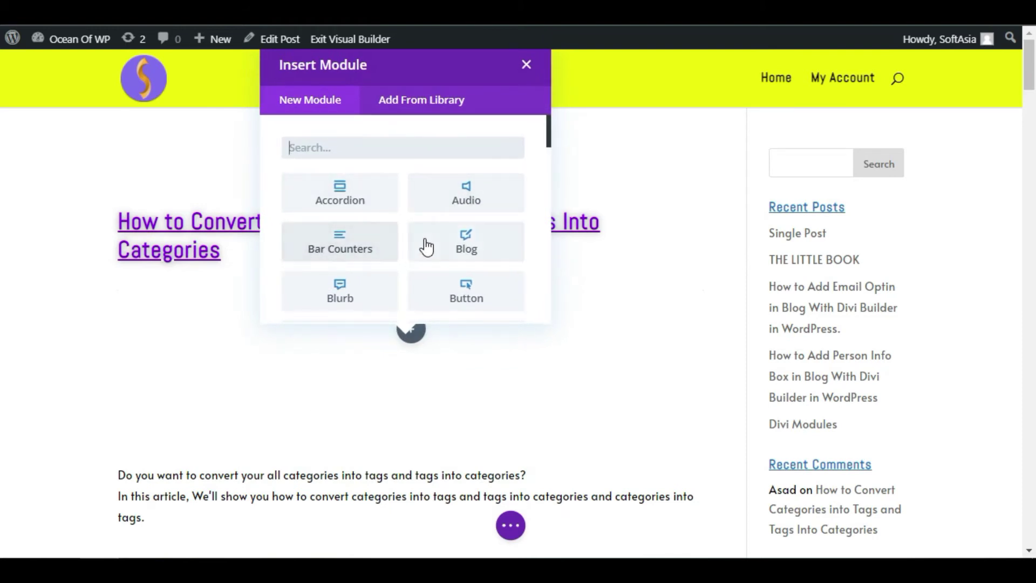
{"action": "scroll", "coordinate": [365, 220], "scroll_direction": "down", "scroll_amount": 5}
{"action": "scroll", "coordinate": [365, 222], "scroll_direction": "down", "scroll_amount": 8}
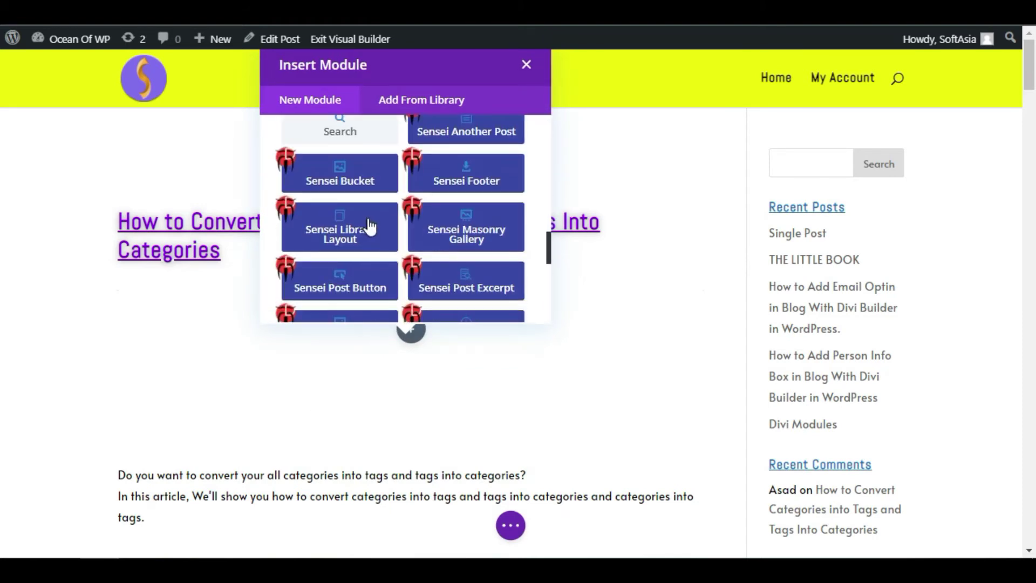
{"action": "scroll", "coordinate": [371, 218], "scroll_direction": "up", "scroll_amount": 2}
{"action": "scroll", "coordinate": [485, 254], "scroll_direction": "down", "scroll_amount": 2}
{"action": "scroll", "coordinate": [354, 196], "scroll_direction": "down", "scroll_amount": 4}
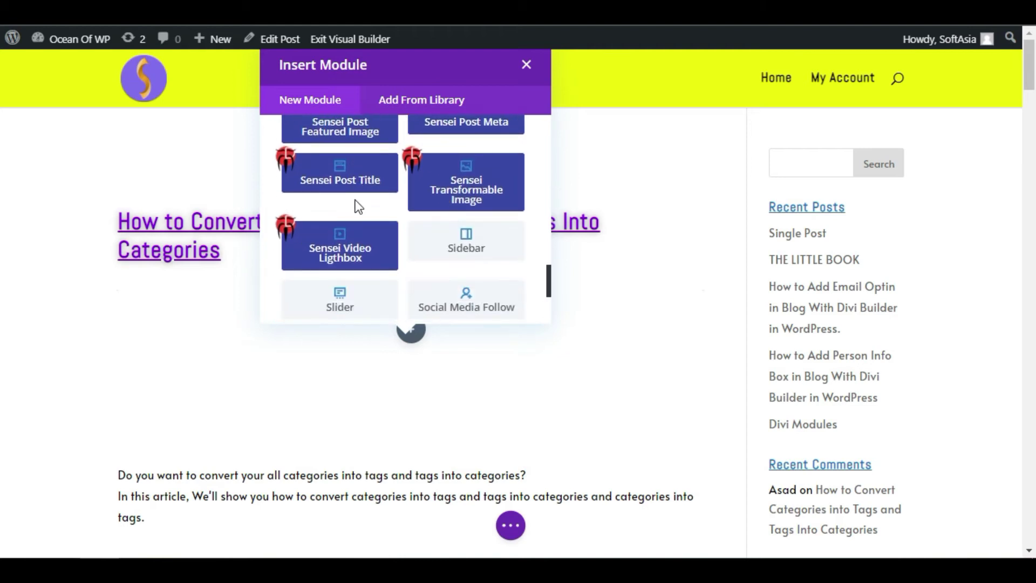
{"action": "scroll", "coordinate": [358, 207], "scroll_direction": "up", "scroll_amount": 2}
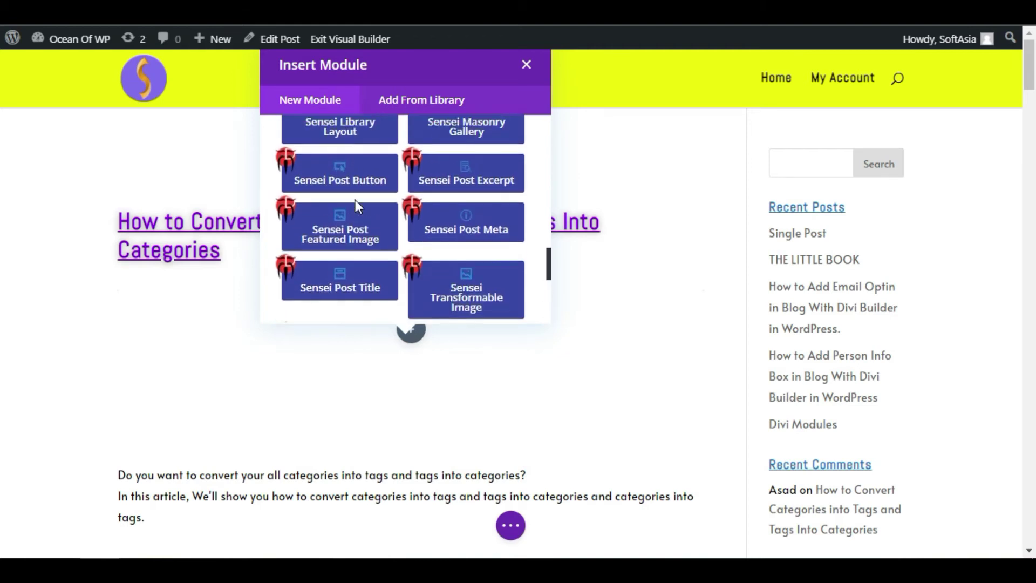
Step: Insert Sensei Post Meta with an author item prefixed 'By' and suffixed 'Tech'
{"action": "left_click", "coordinate": [461, 225]}
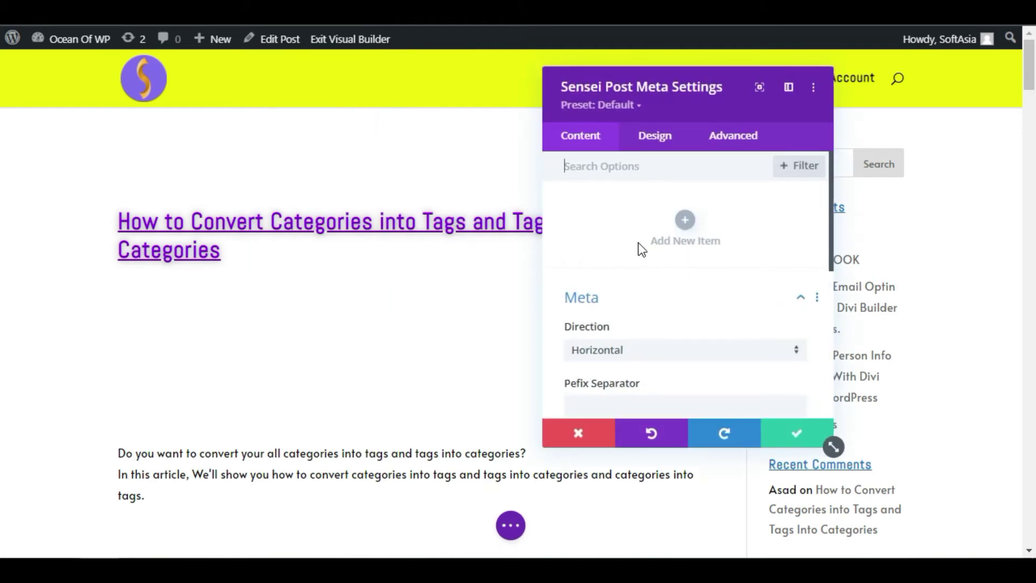
{"action": "scroll", "coordinate": [641, 281], "scroll_direction": "down", "scroll_amount": 2}
{"action": "scroll", "coordinate": [653, 286], "scroll_direction": "up", "scroll_amount": 2}
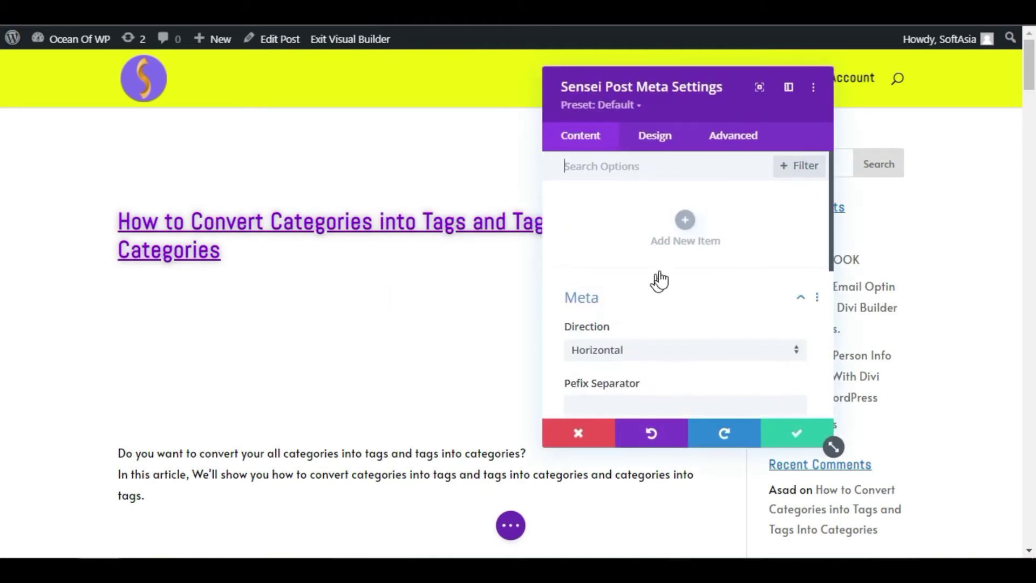
{"action": "left_click", "coordinate": [689, 227]}
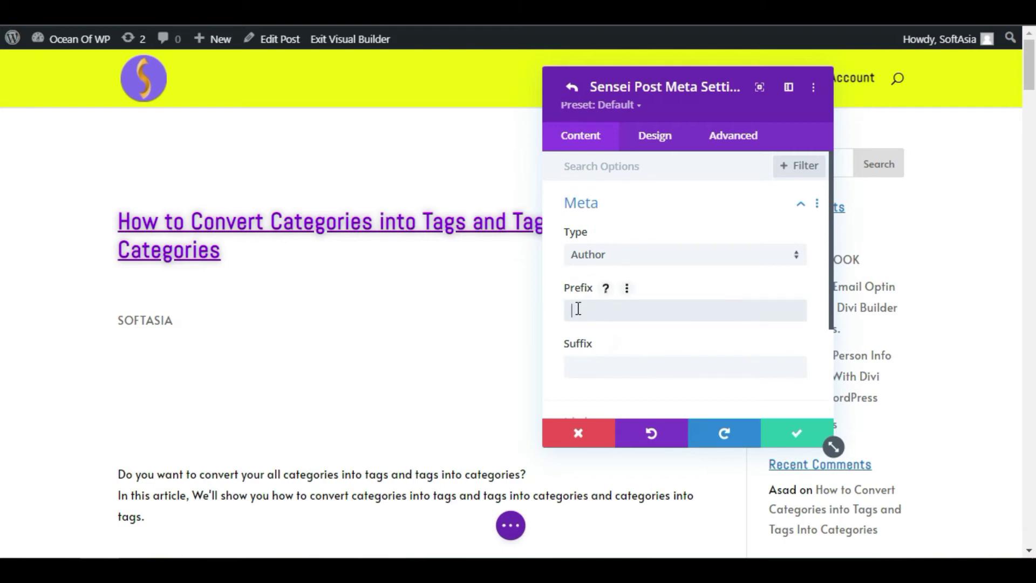
{"action": "type", "text": "By"}
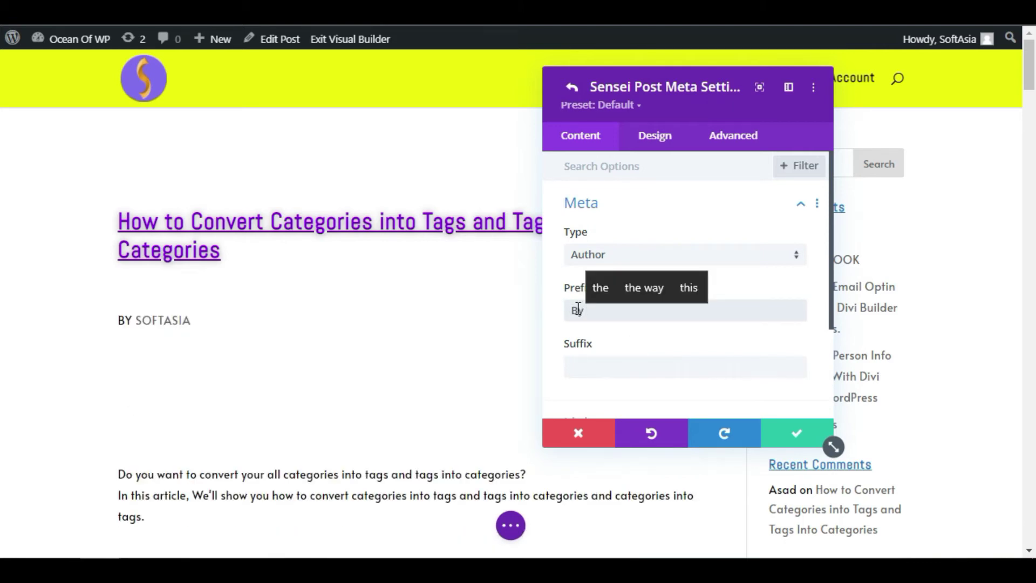
{"action": "left_click", "coordinate": [613, 368]}
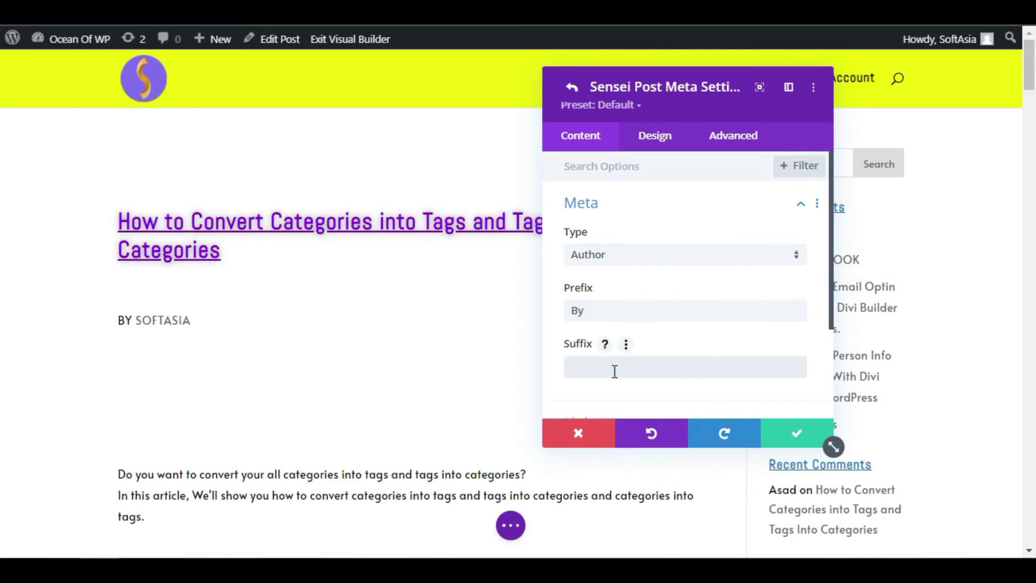
{"action": "type", "text": "Tech"}
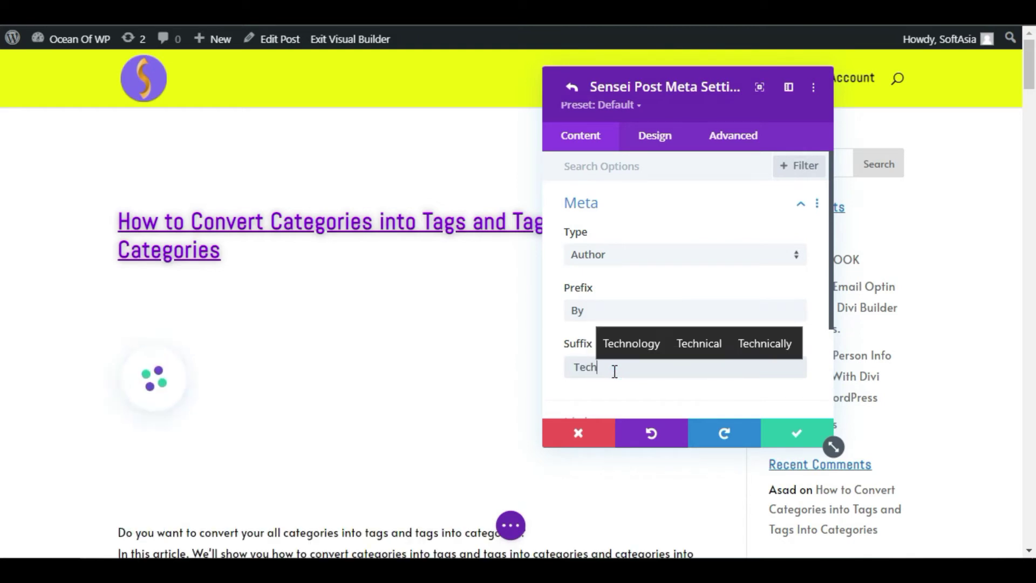
{"action": "left_click", "coordinate": [797, 435]}
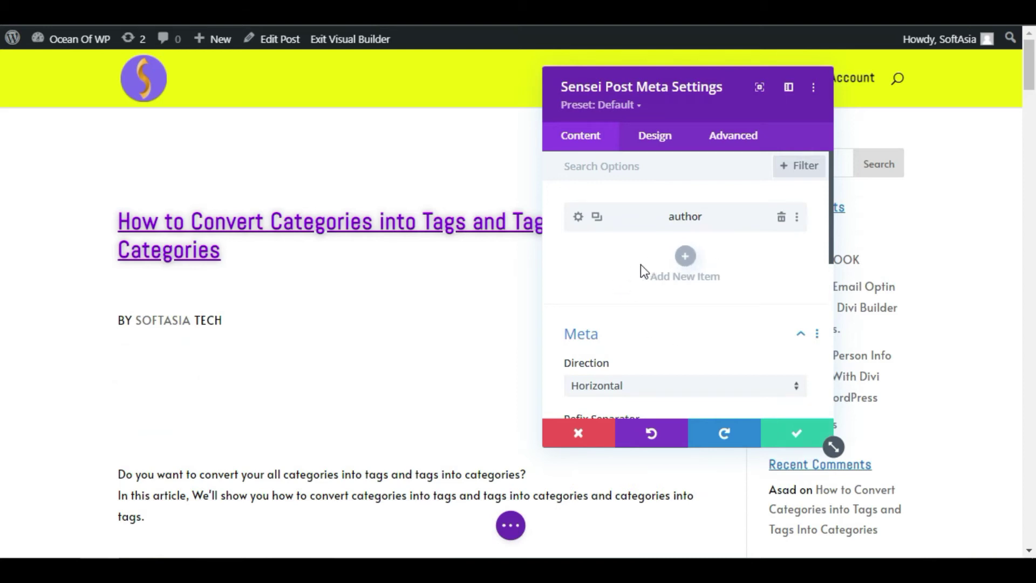
Step: Add a Publishing Date meta item with prefix 'Published on' and suffix 'at 2:00pm'
{"action": "left_click", "coordinate": [688, 262]}
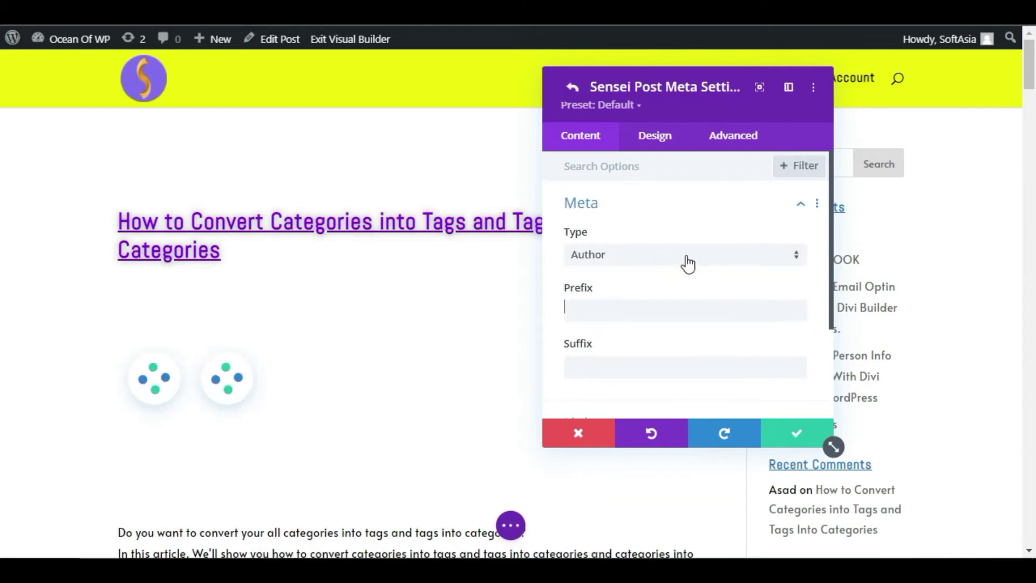
{"action": "left_click", "coordinate": [607, 260]}
{"action": "left_click", "coordinate": [623, 294]}
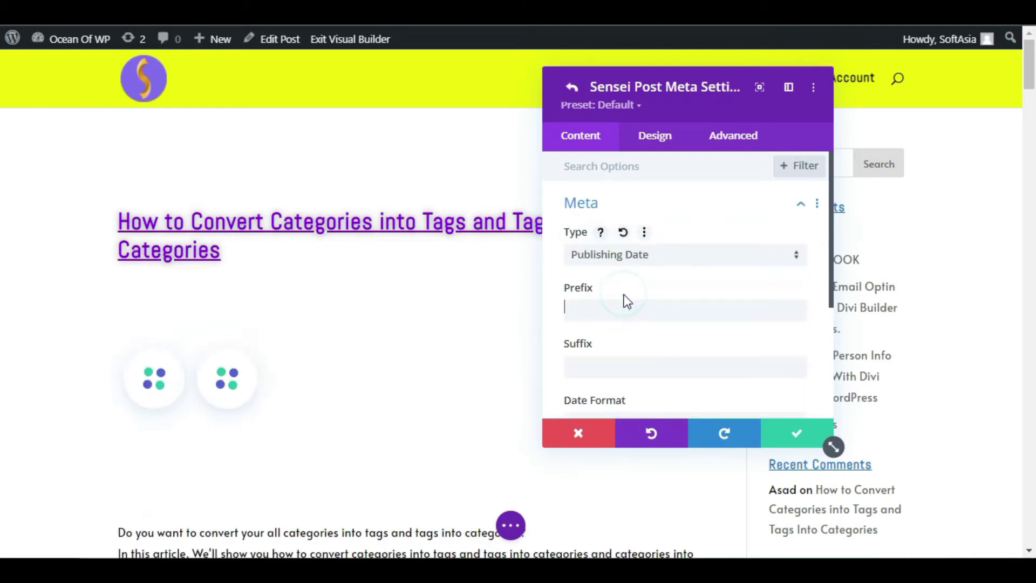
{"action": "scroll", "coordinate": [609, 349], "scroll_direction": "down", "scroll_amount": 2}
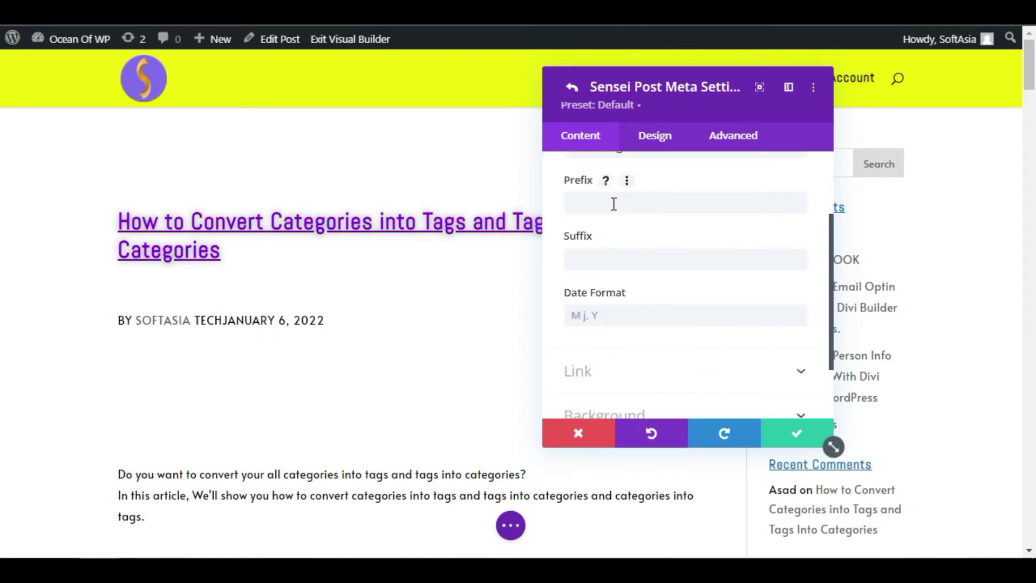
{"action": "type", "text": "Pb"}
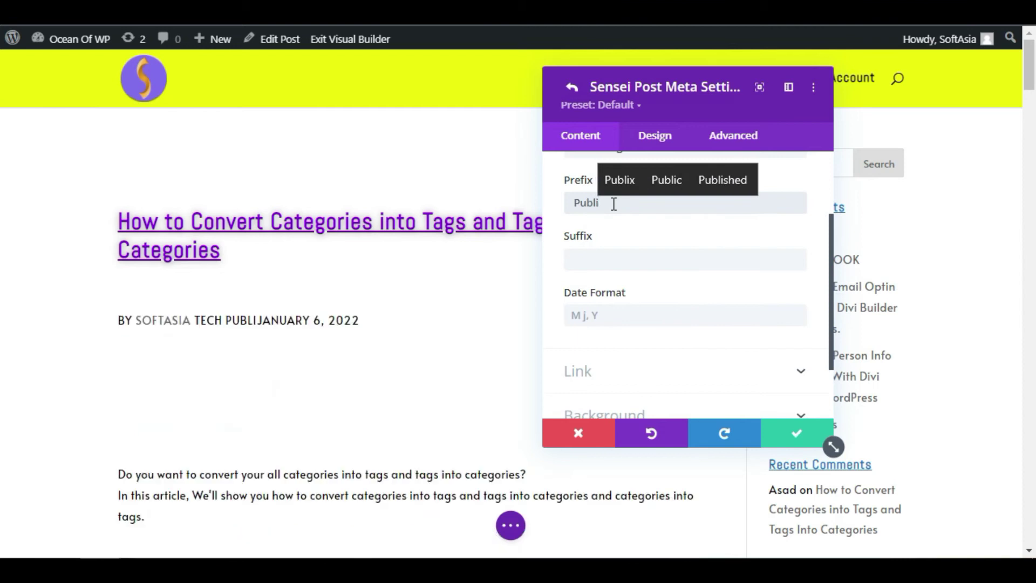
{"action": "type", "text": "shed on"}
{"action": "left_click", "coordinate": [614, 260]}
{"action": "type", "text": "at"}
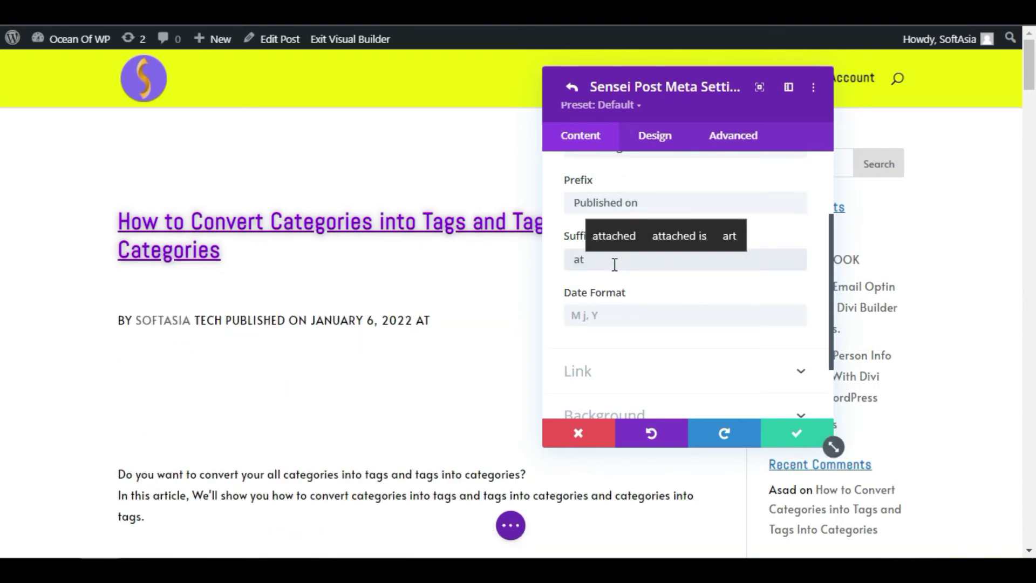
{"action": "type", "text": " 2:00"}
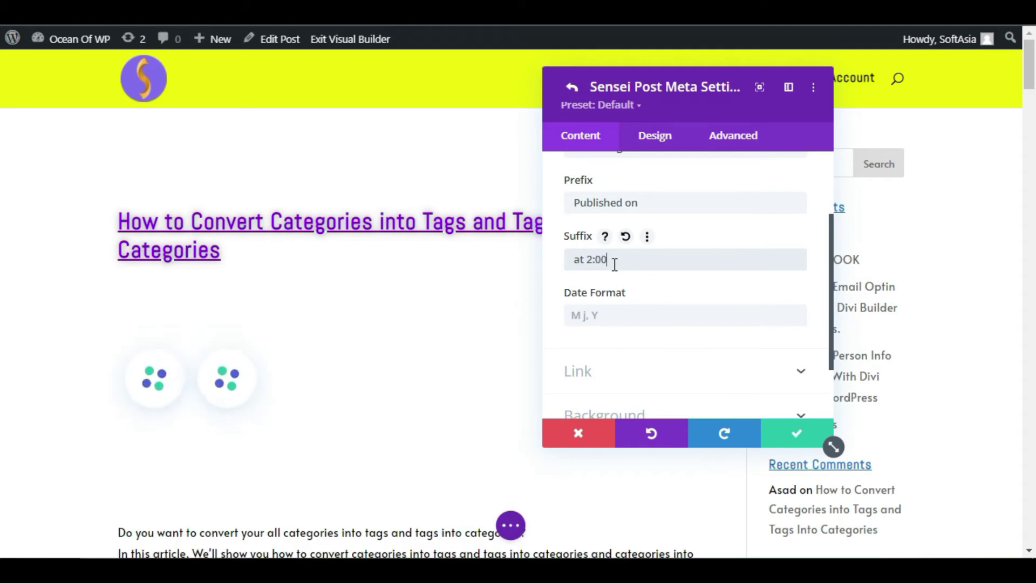
{"action": "type", "text": "pm"}
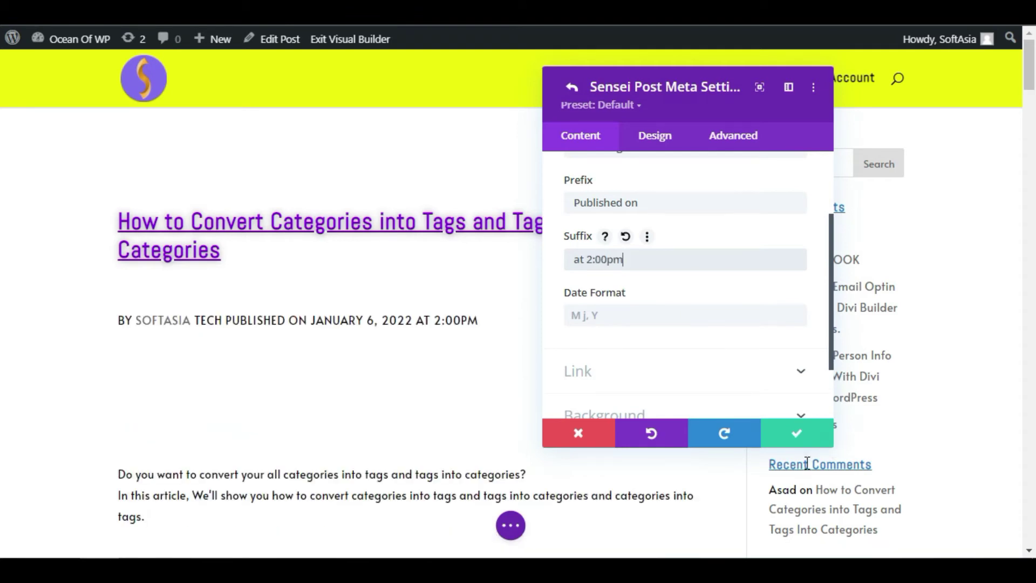
{"action": "scroll", "coordinate": [647, 351], "scroll_direction": "up", "scroll_amount": 5}
{"action": "scroll", "coordinate": [603, 267], "scroll_direction": "up", "scroll_amount": 2}
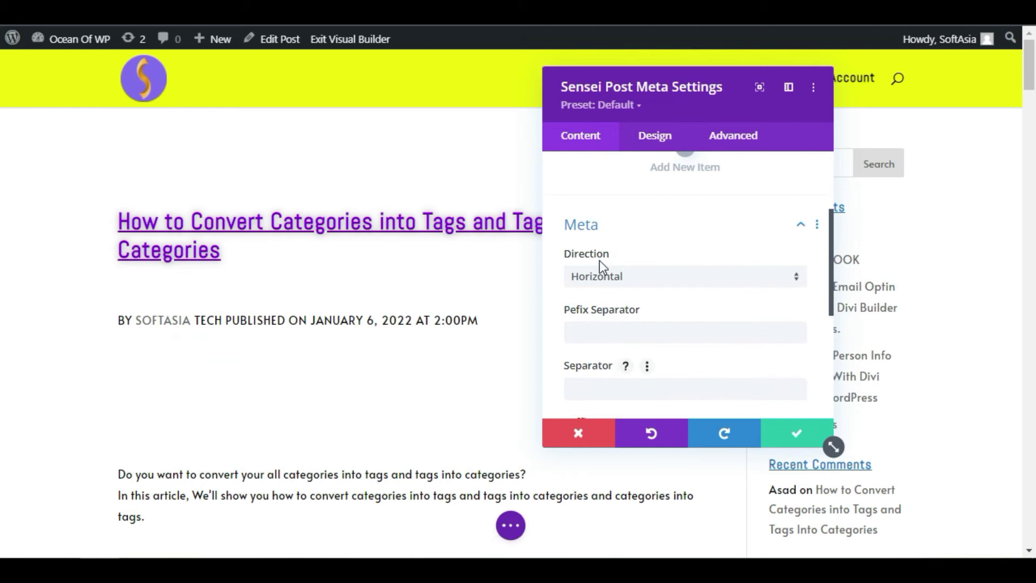
{"action": "scroll", "coordinate": [687, 259], "scroll_direction": "up", "scroll_amount": 4}
{"action": "left_click", "coordinate": [683, 253]}
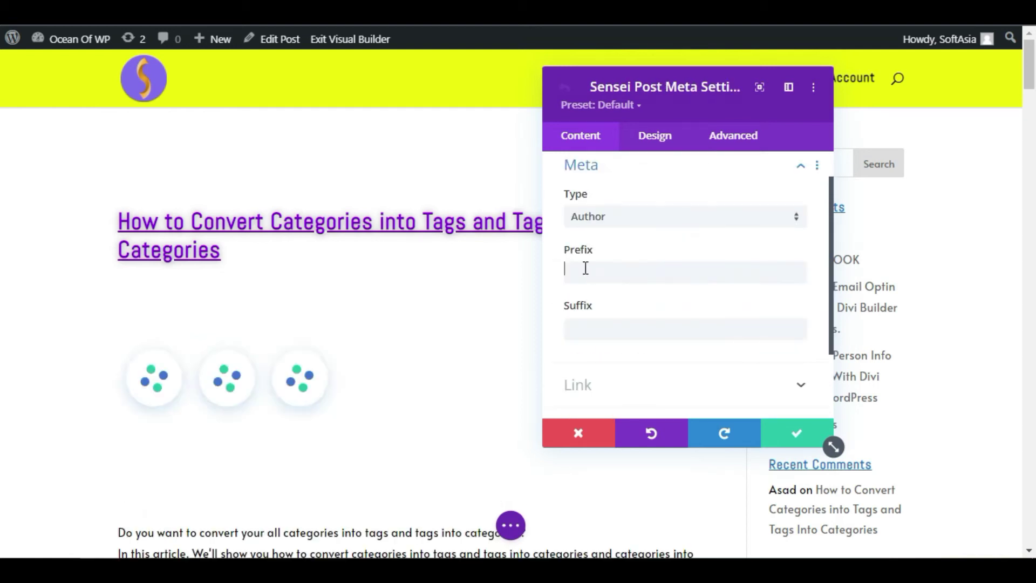
{"action": "scroll", "coordinate": [638, 281], "scroll_direction": "down", "scroll_amount": 1}
{"action": "scroll", "coordinate": [631, 265], "scroll_direction": "up", "scroll_amount": 1}
{"action": "left_click", "coordinate": [625, 233]}
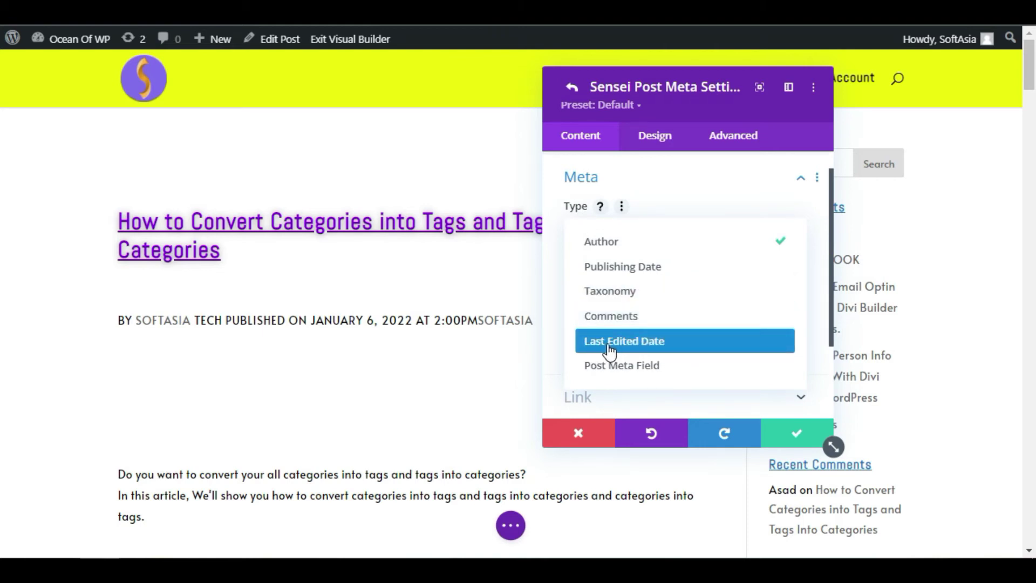
{"action": "left_click", "coordinate": [656, 294]}
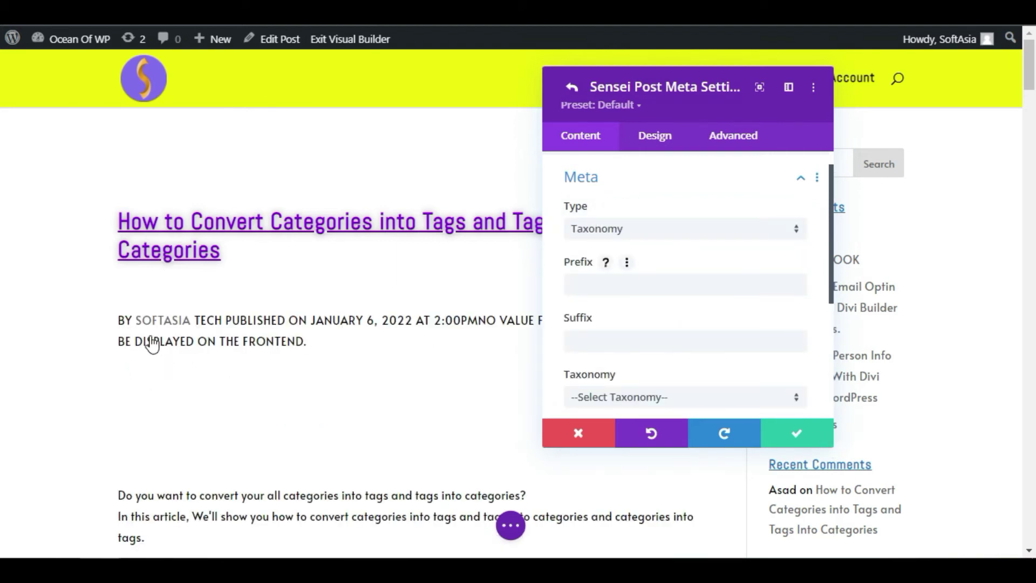
{"action": "left_click_drag", "start_coordinate": [637, 93], "coordinate": [734, 91]}
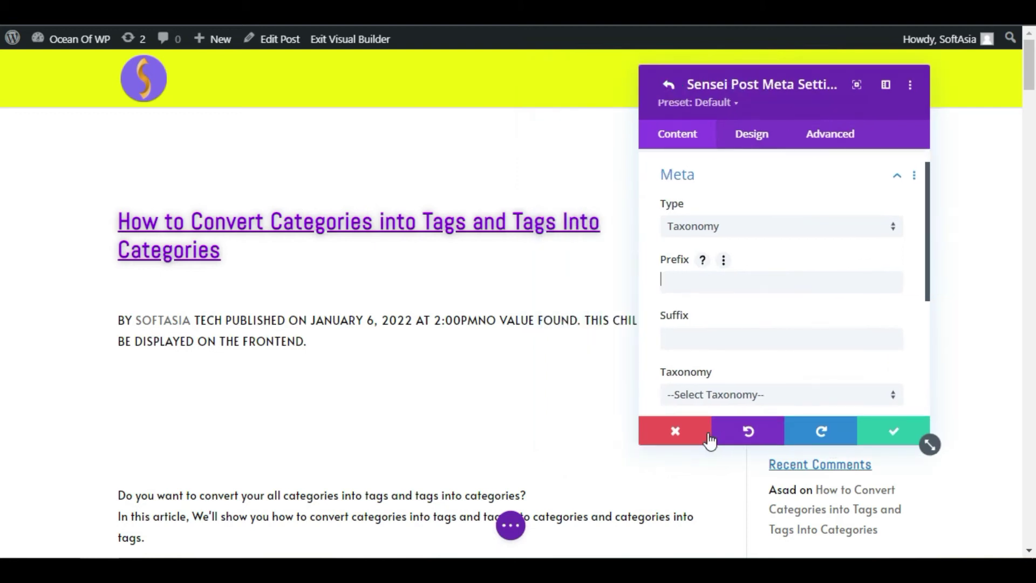
{"action": "left_click", "coordinate": [895, 438]}
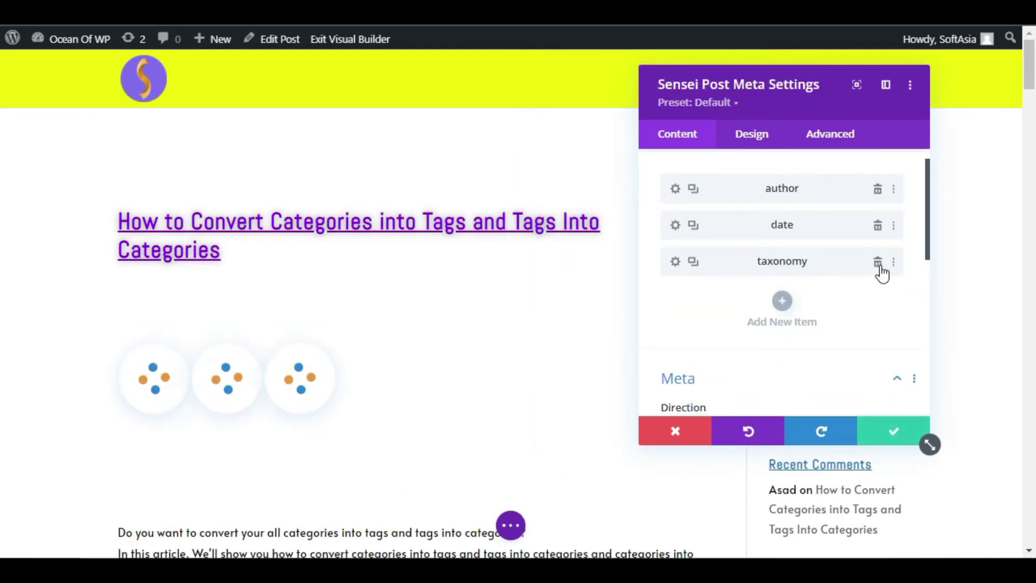
Step: Remove the taxonomy meta item and give the module a -45px top margin
{"action": "left_click", "coordinate": [878, 262]}
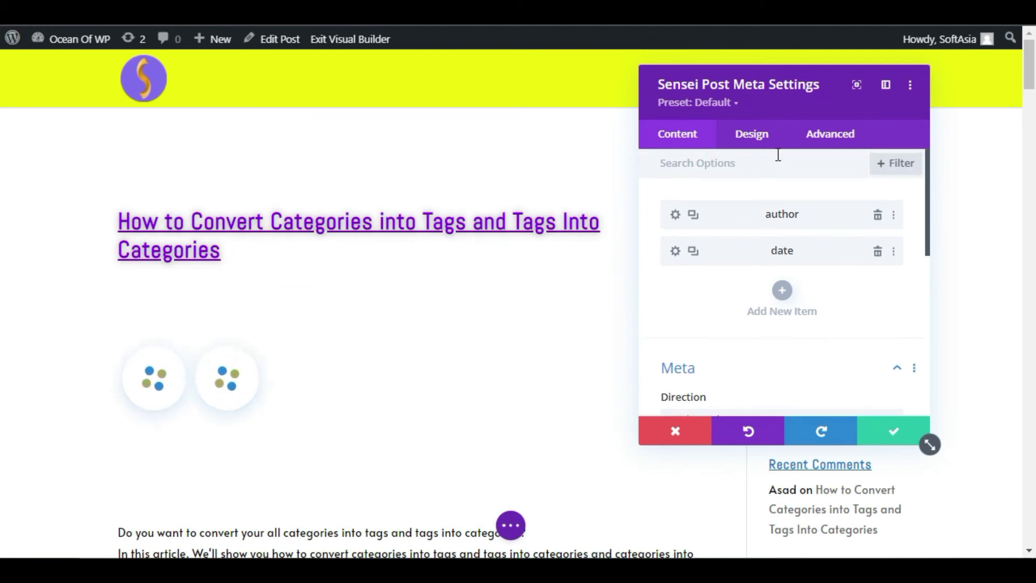
{"action": "left_click", "coordinate": [747, 132]}
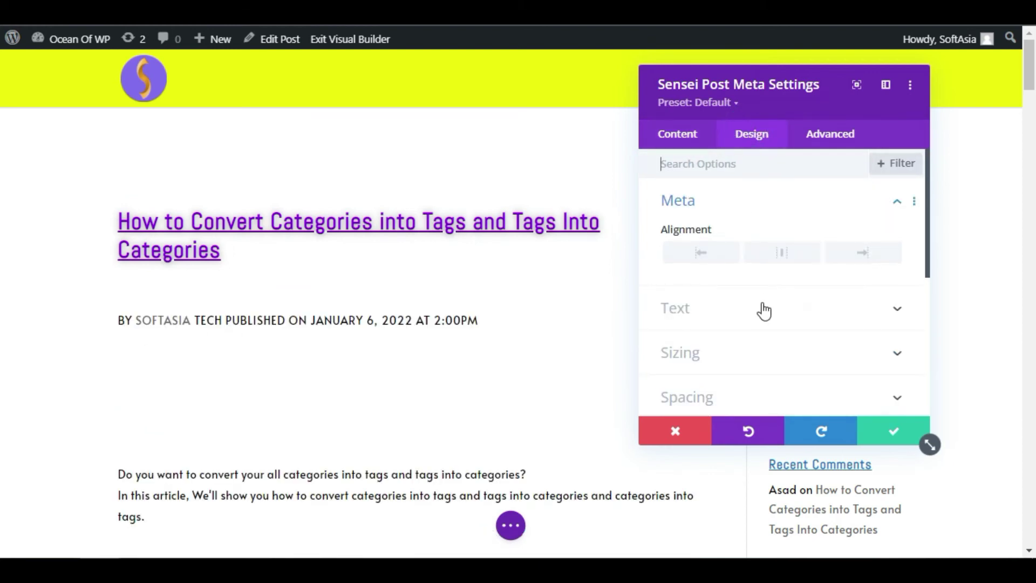
{"action": "scroll", "coordinate": [761, 303], "scroll_direction": "down", "scroll_amount": 5}
{"action": "scroll", "coordinate": [760, 293], "scroll_direction": "down", "scroll_amount": 2}
{"action": "scroll", "coordinate": [750, 303], "scroll_direction": "up", "scroll_amount": 3}
{"action": "left_click", "coordinate": [737, 221]}
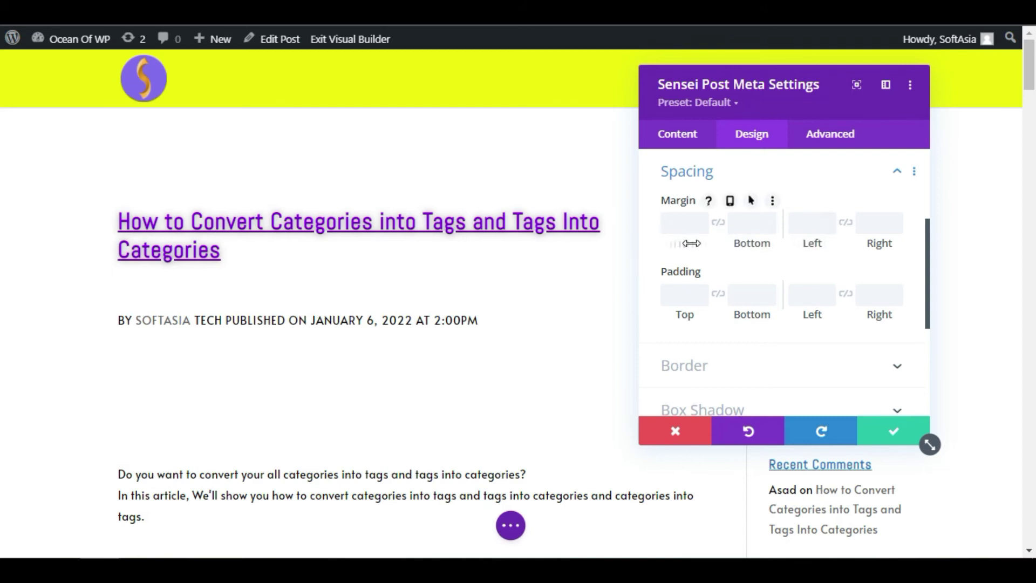
{"action": "left_click_drag", "start_coordinate": [692, 244], "coordinate": [661, 244]}
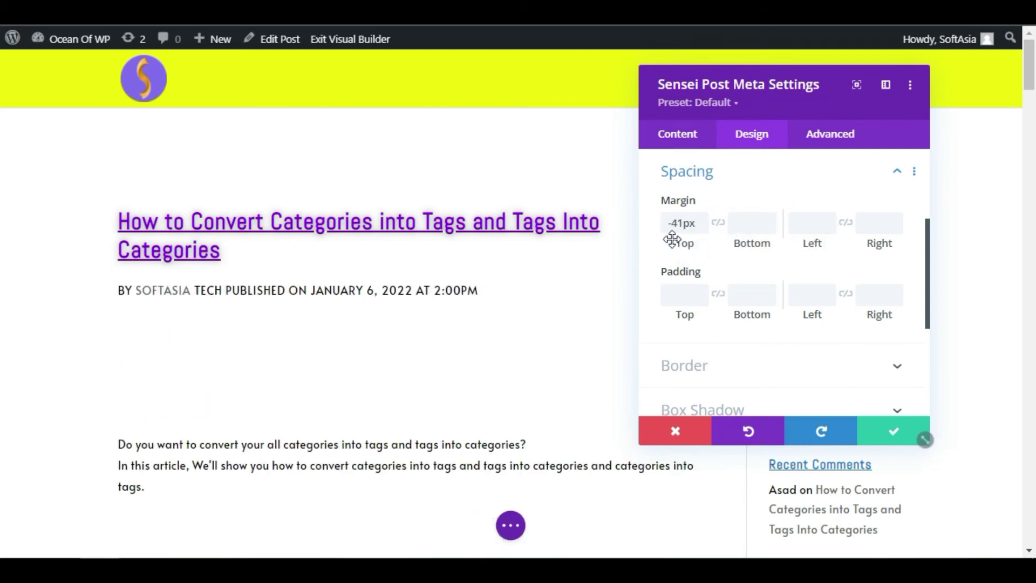
{"action": "left_click", "coordinate": [703, 226]}
{"action": "left_click", "coordinate": [704, 227]}
{"action": "scroll", "coordinate": [718, 263], "scroll_direction": "up", "scroll_amount": 3}
Step: Keep the meta font at Default and set the post meta text colour to purple
{"action": "scroll", "coordinate": [703, 216], "scroll_direction": "down", "scroll_amount": 1}
{"action": "left_click", "coordinate": [715, 202]}
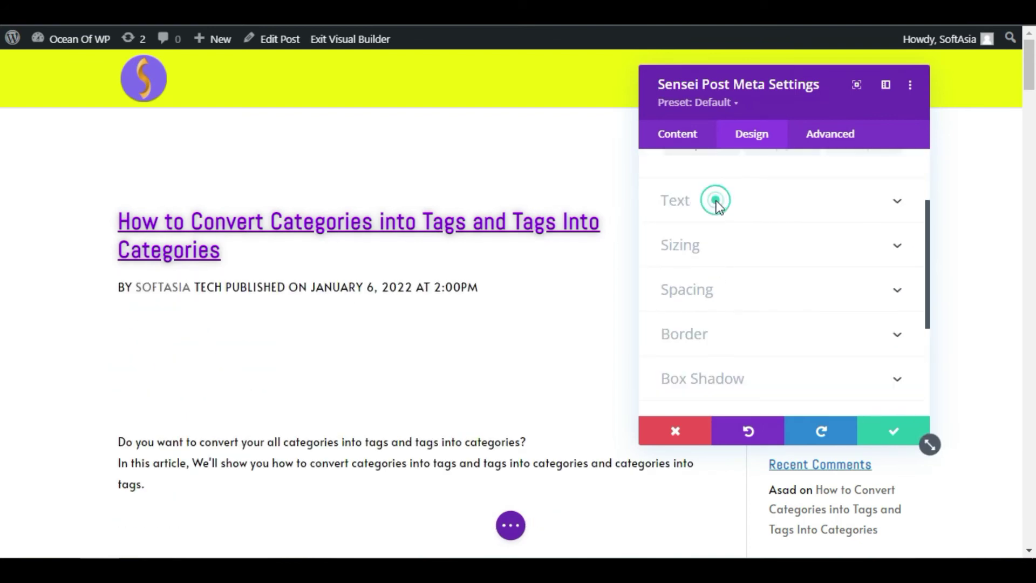
{"action": "scroll", "coordinate": [739, 273], "scroll_direction": "down", "scroll_amount": 1}
{"action": "scroll", "coordinate": [739, 273], "scroll_direction": "up", "scroll_amount": 1}
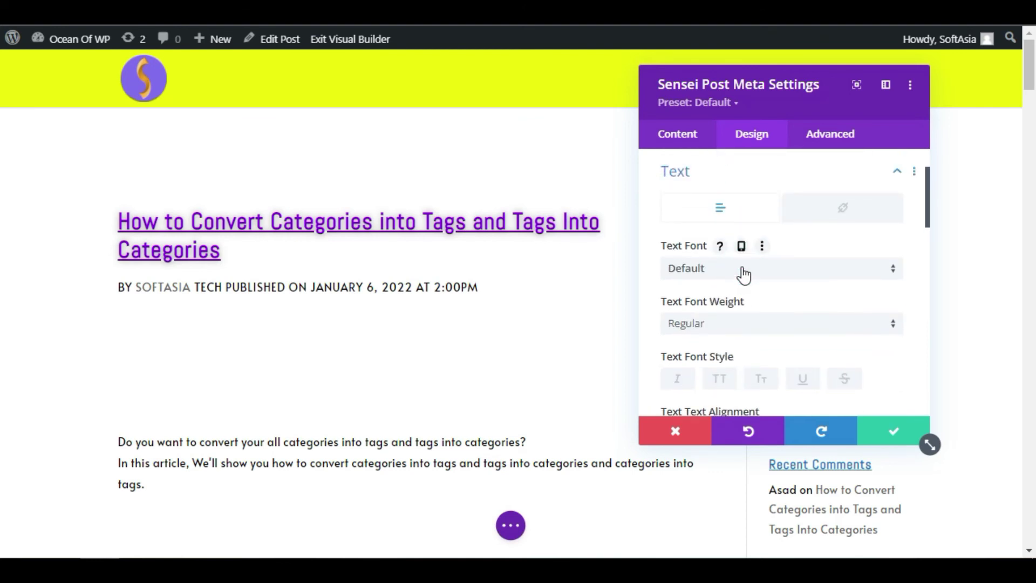
{"action": "left_click", "coordinate": [744, 274]}
{"action": "left_click", "coordinate": [649, 283]}
{"action": "scroll", "coordinate": [758, 326], "scroll_direction": "down", "scroll_amount": 4}
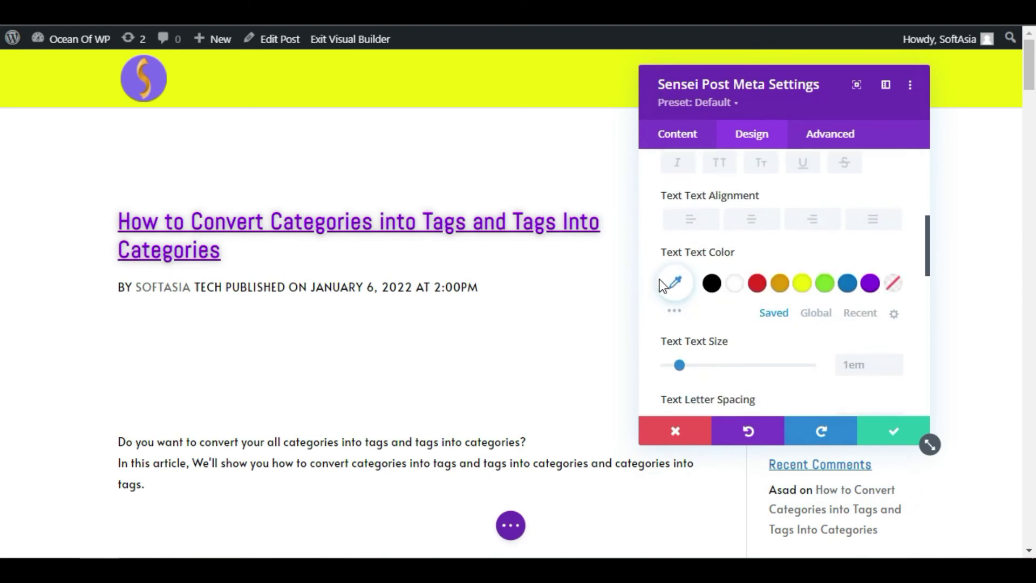
{"action": "left_click", "coordinate": [867, 285]}
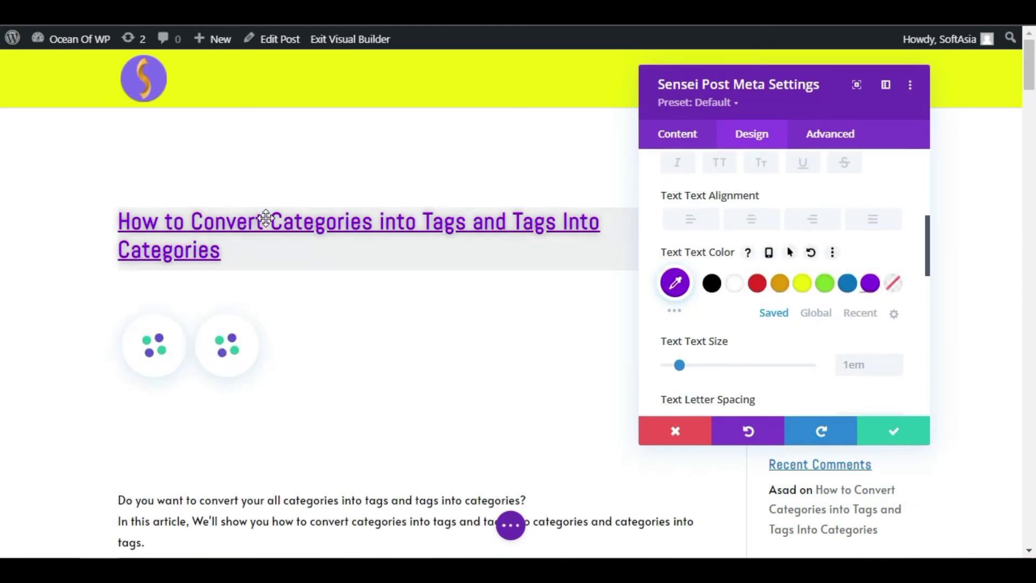
Step: Save the post-meta module settings, then check the live post's purple author-and-date byline under the title
{"action": "left_click", "coordinate": [893, 436]}
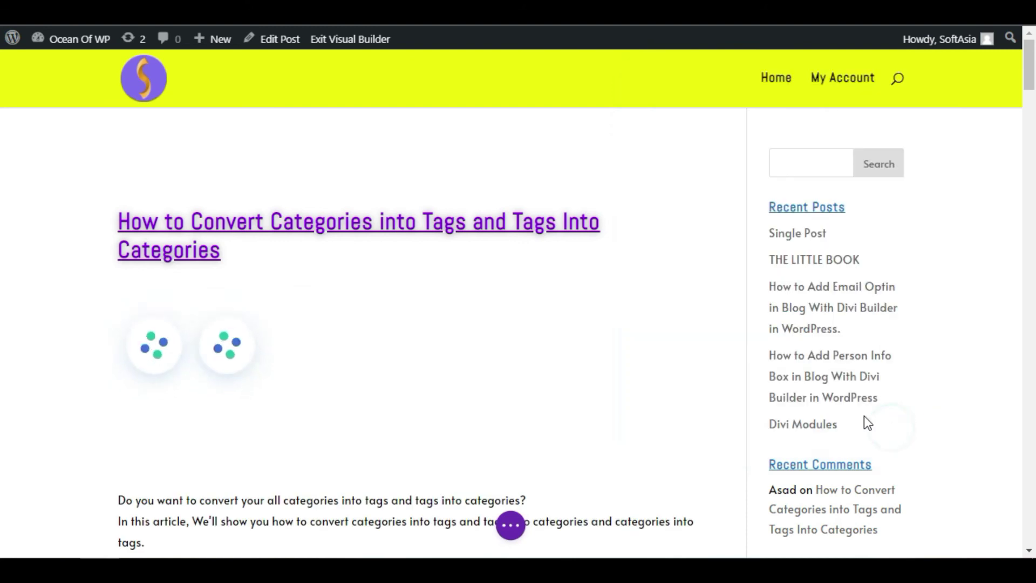
{"action": "left_click", "coordinate": [510, 524]}
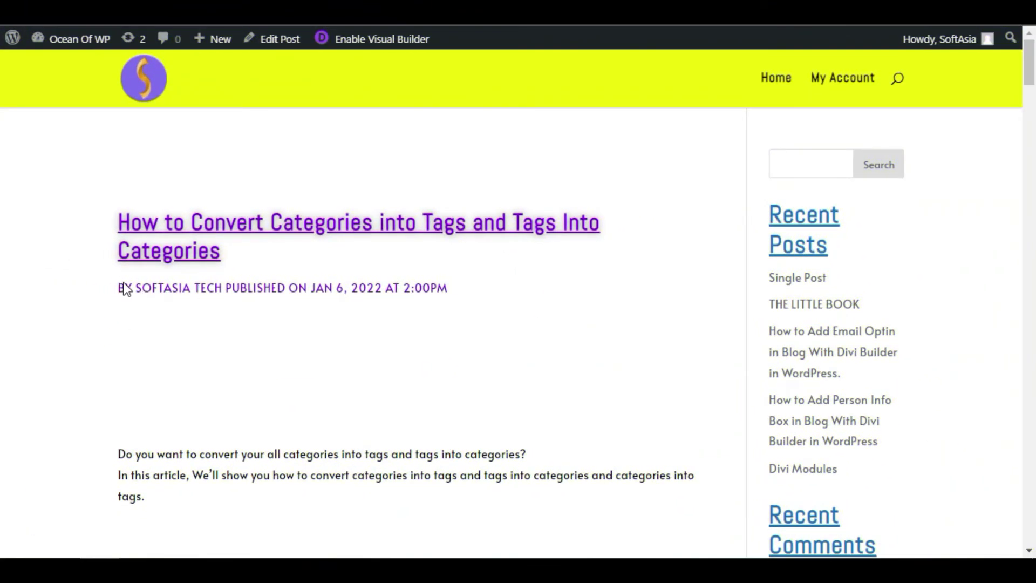
{"action": "left_click_drag", "start_coordinate": [124, 288], "coordinate": [453, 284]}
{"action": "left_click", "coordinate": [460, 278]}
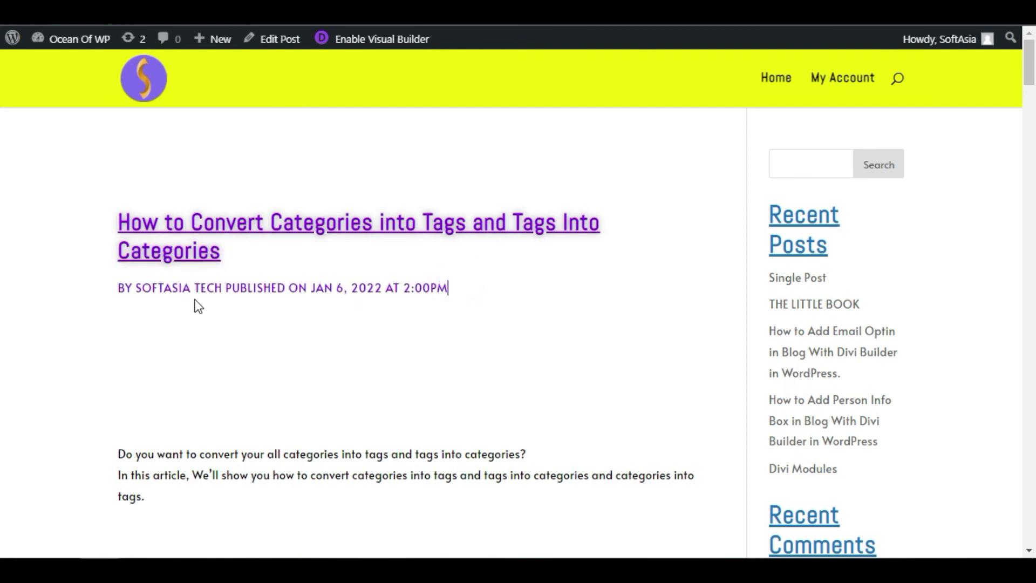